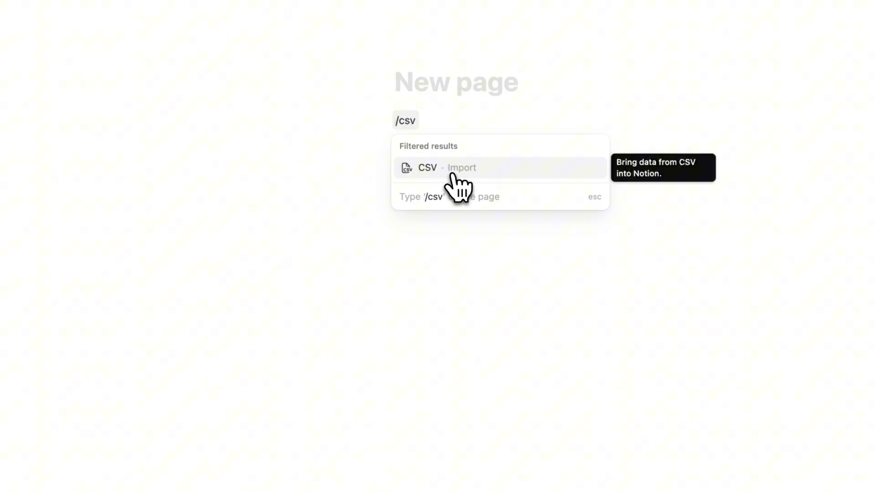
# Upload the Sample Transactions CSV through a /csv import and continue to mapping its headers.
pyautogui.click(452, 178)
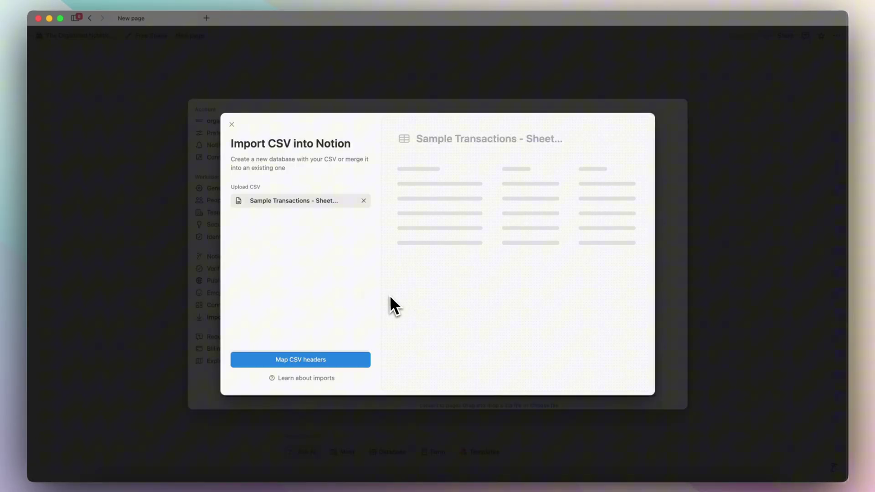
pyautogui.click(292, 362)
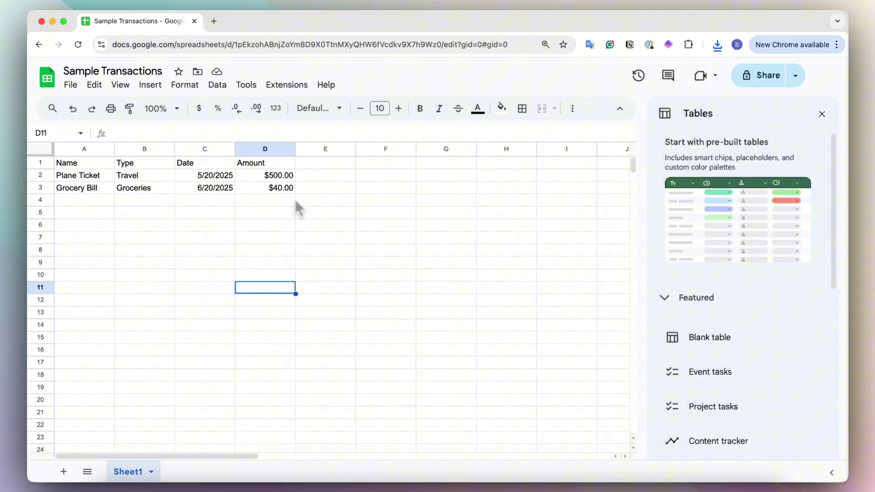
# Download the Sample Transactions sheet as a Comma Separated Values (.csv) file.
pyautogui.click(71, 86)
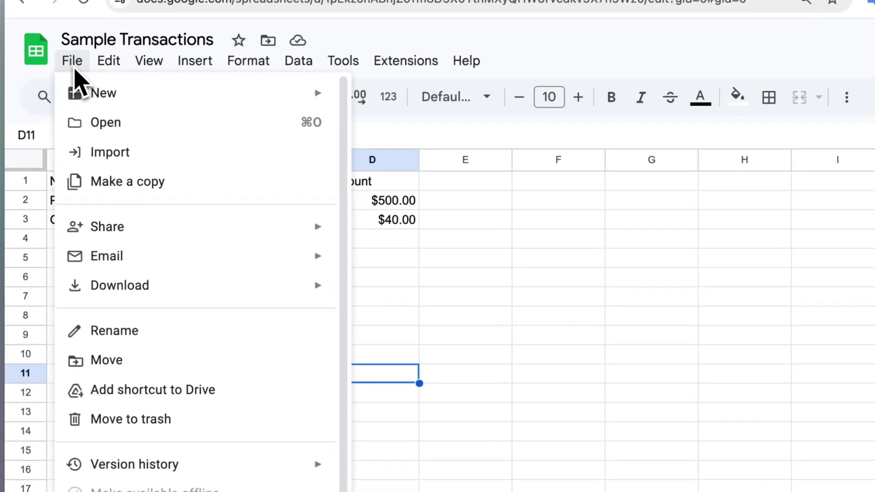
pyautogui.moveTo(182, 286)
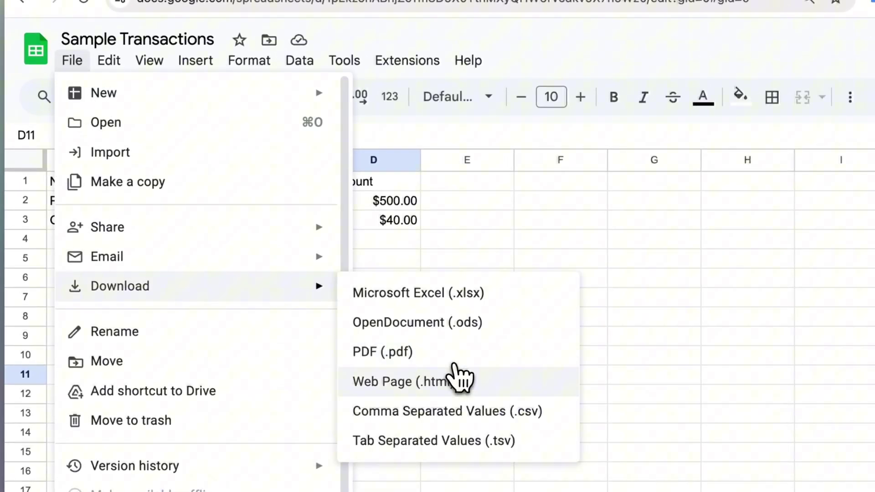
pyautogui.click(499, 412)
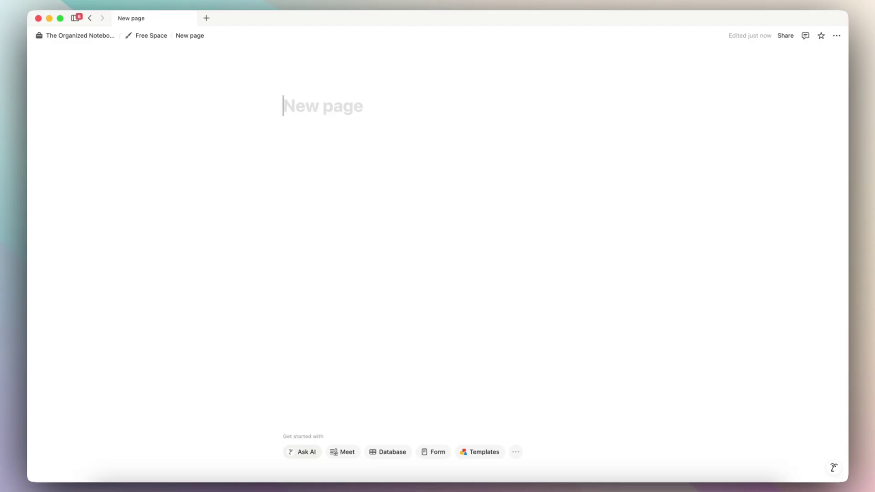
# Try a CSV import from the page's ••• import options, then dismiss that dialog.
pyautogui.click(838, 37)
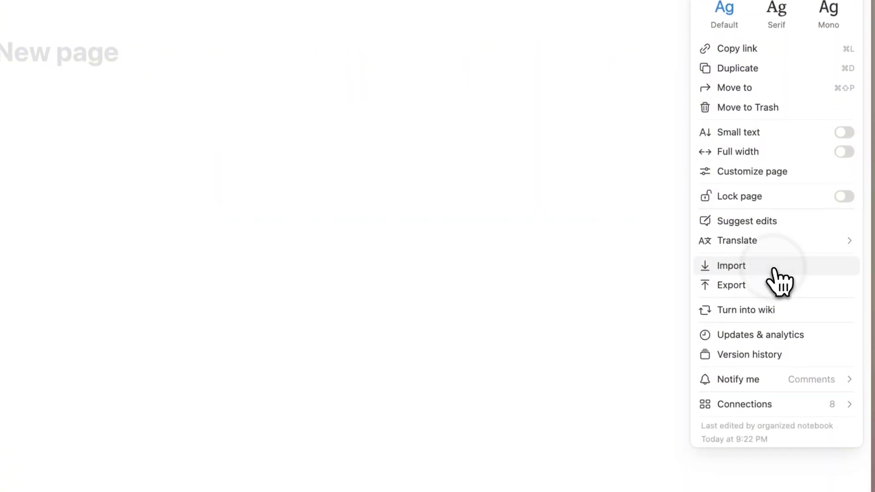
pyautogui.click(775, 364)
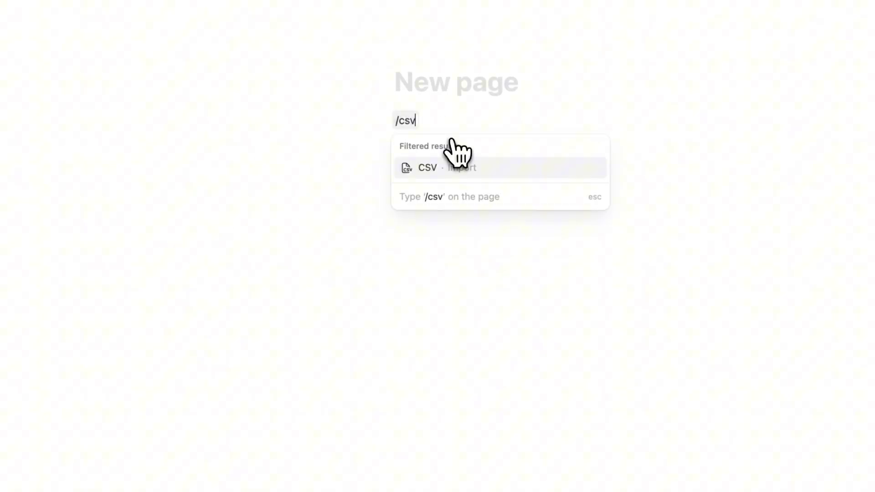
pyautogui.click(451, 178)
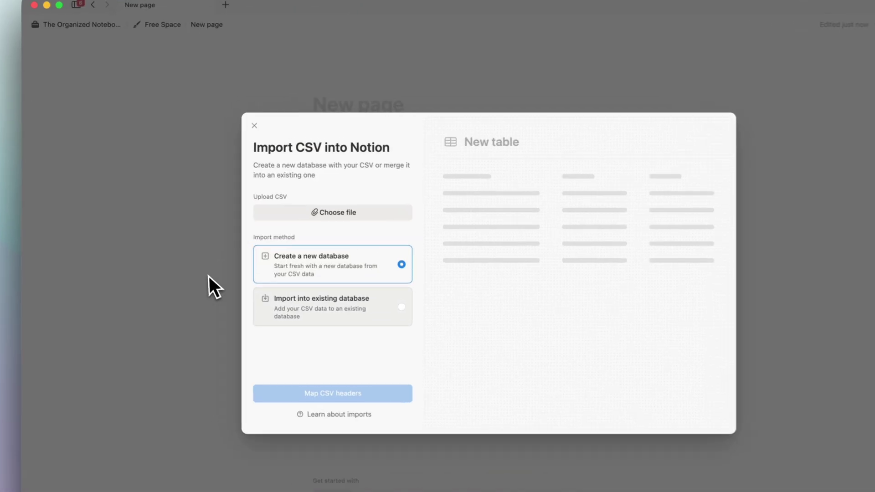
pyautogui.click(209, 276)
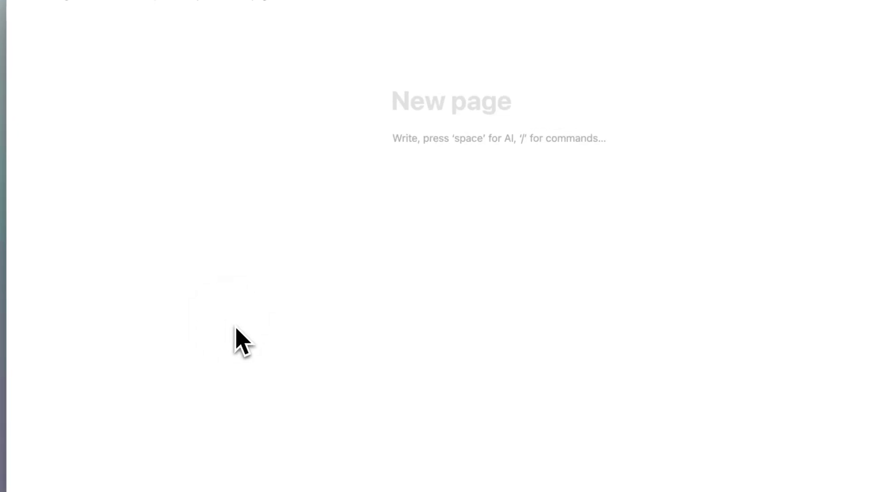
# Open Settings and go to the Import section under Workspace.
pyautogui.moveTo(80, 6)
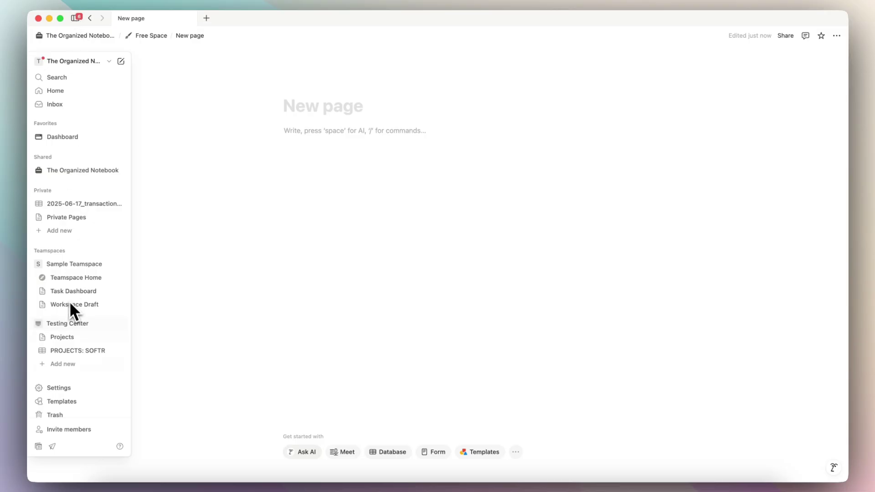
pyautogui.click(72, 388)
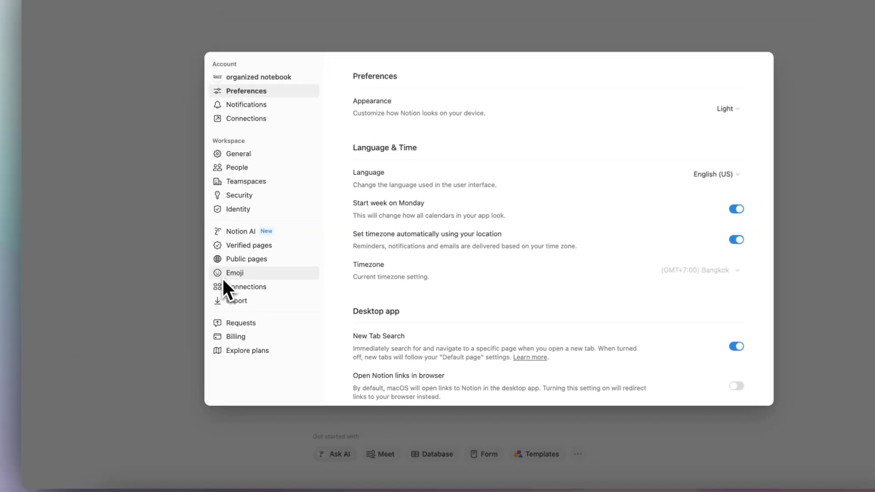
pyautogui.click(237, 300)
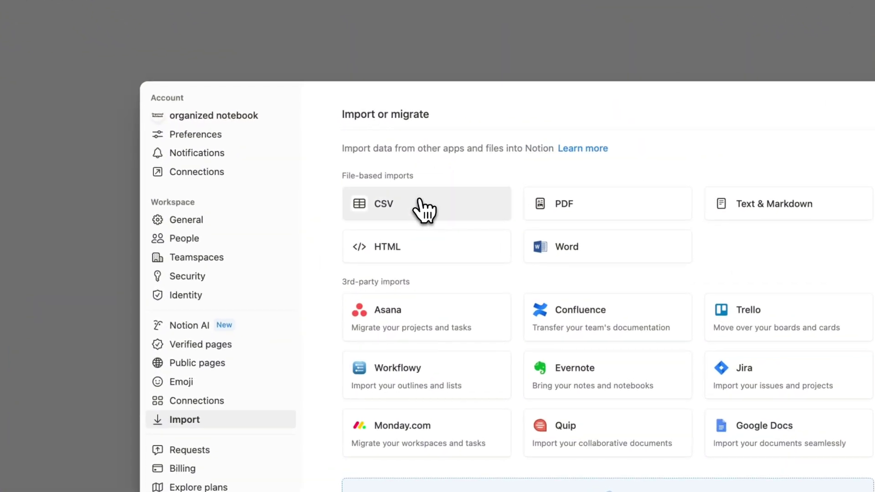
# Upload Sample Transactions via CSV, set the Type column to Multi-select, and import as a new database.
pyautogui.click(424, 210)
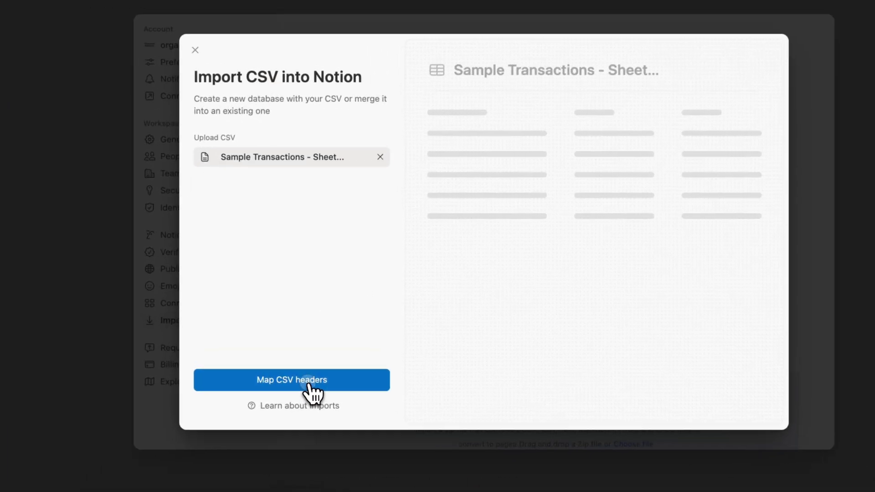
pyautogui.click(304, 362)
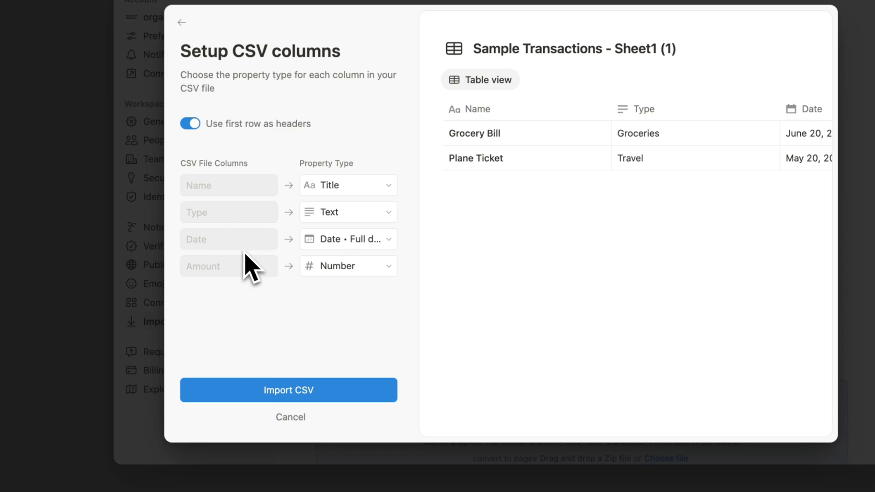
pyautogui.hscroll(5, 586, 152)
pyautogui.hscroll(-5, 592, 137)
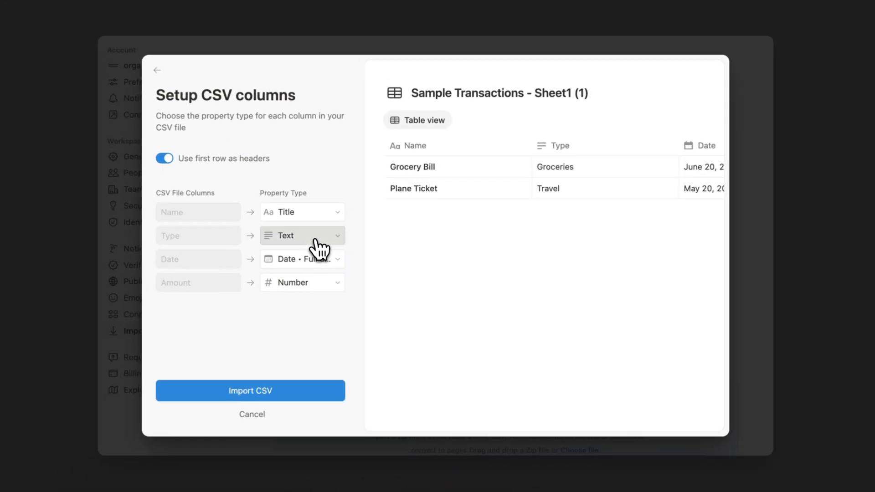
pyautogui.click(349, 249)
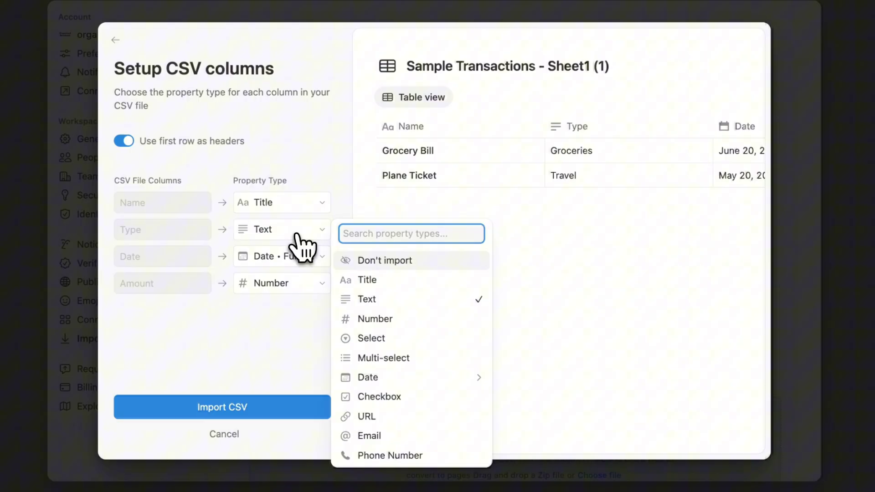
pyautogui.click(422, 357)
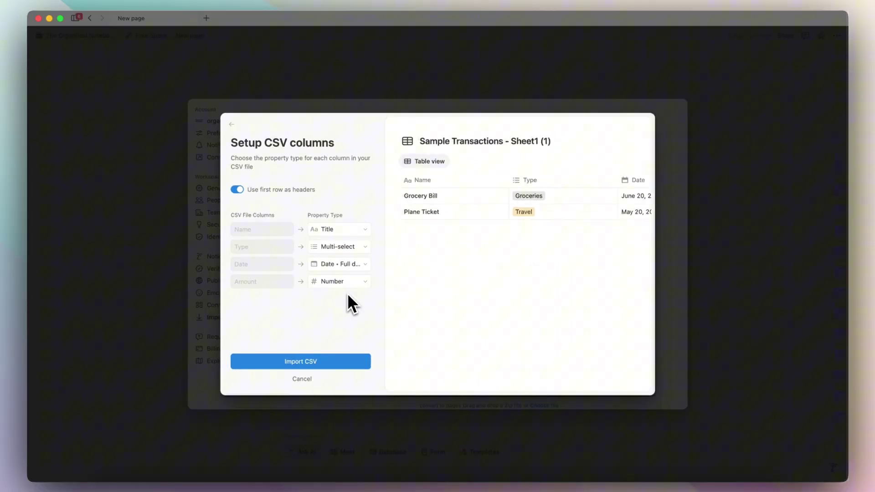
pyautogui.click(313, 364)
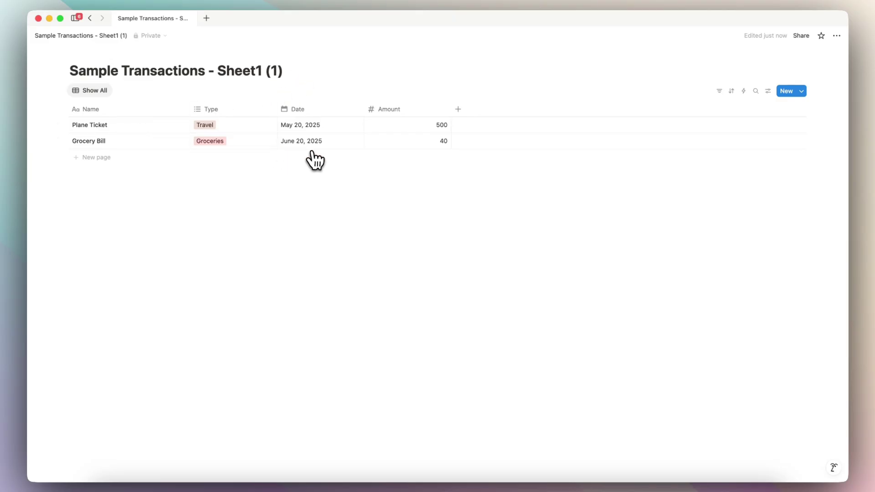
# Set the Amount property's number format to US Dollar (USD).
pyautogui.click(418, 110)
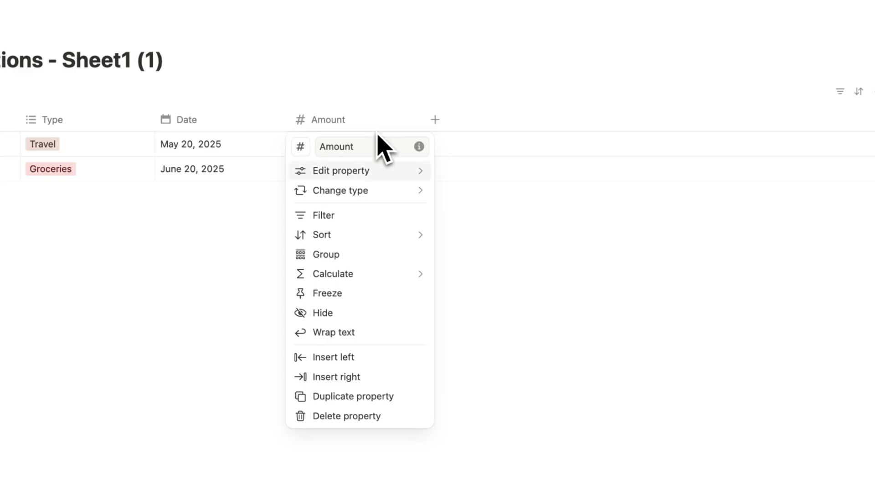
pyautogui.moveTo(377, 176)
pyautogui.click(512, 173)
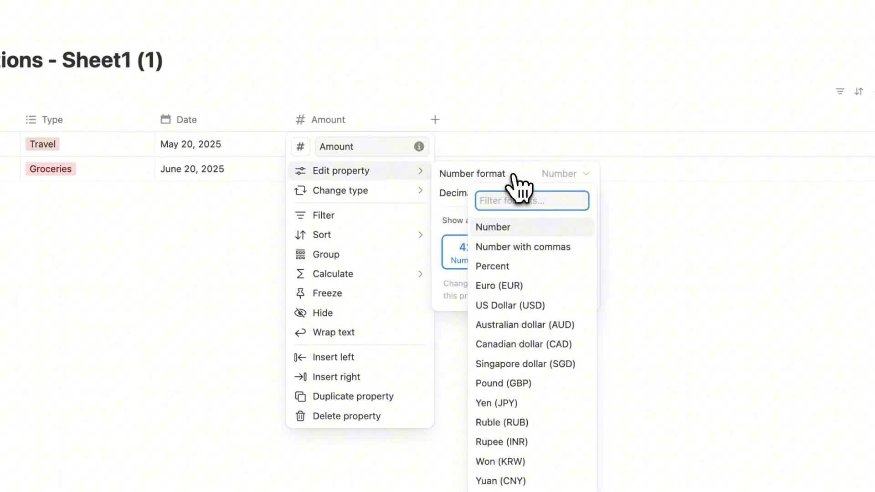
pyautogui.click(528, 306)
pyautogui.click(659, 296)
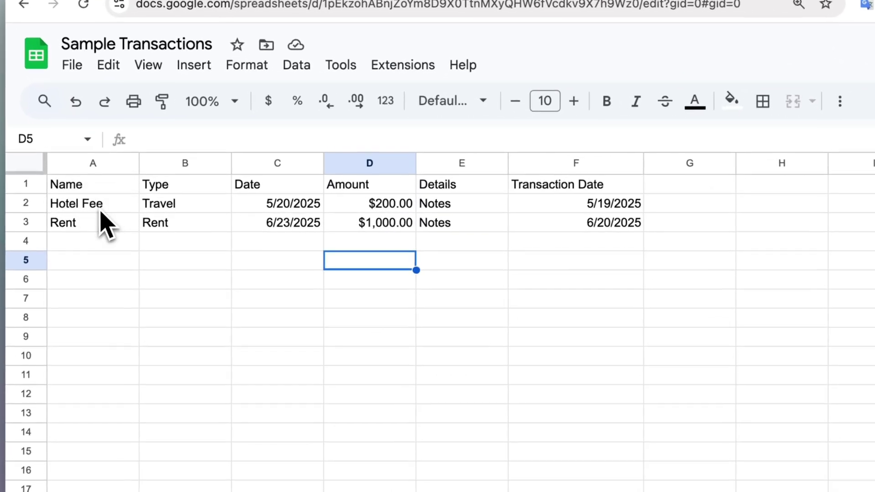
# Review the Hotel Fee and Rent rows in cells A2 and A3, then open the File menu.
pyautogui.click(101, 211)
pyautogui.click(101, 225)
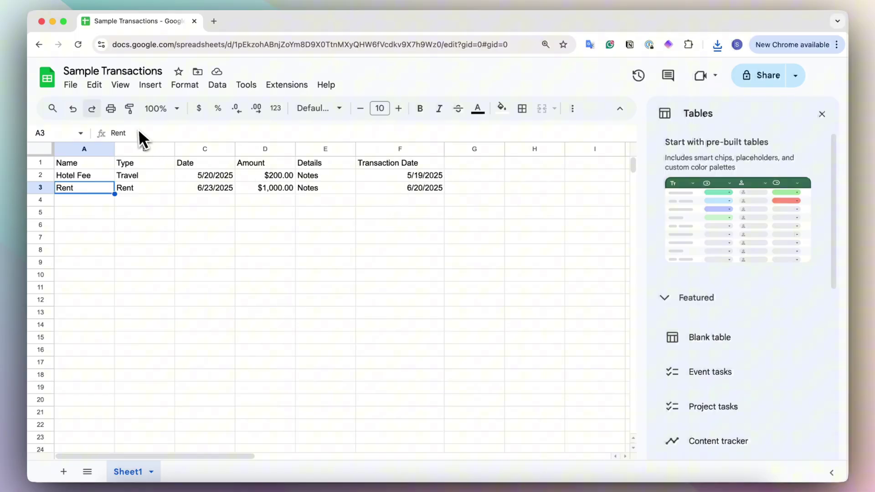
pyautogui.click(71, 85)
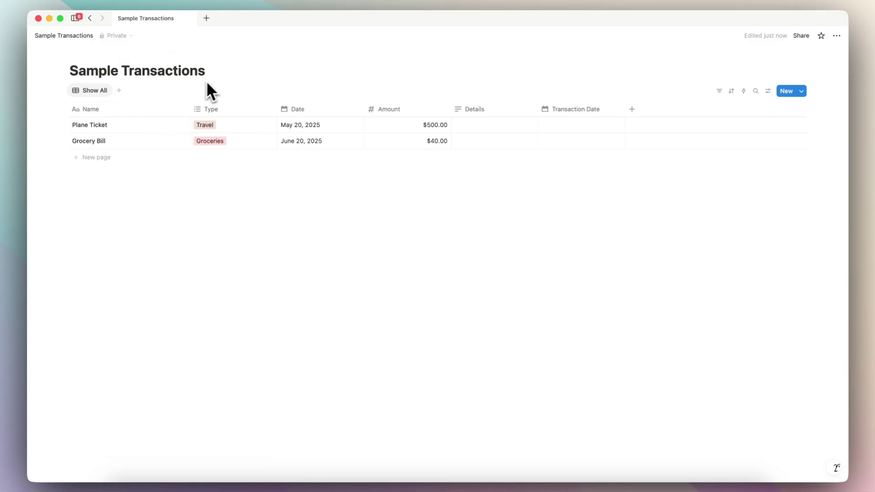
pyautogui.click(836, 36)
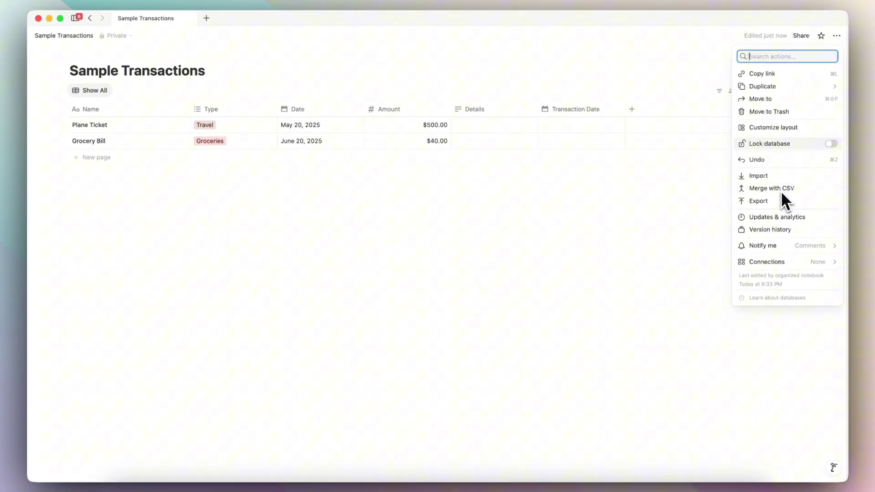
pyautogui.click(444, 95)
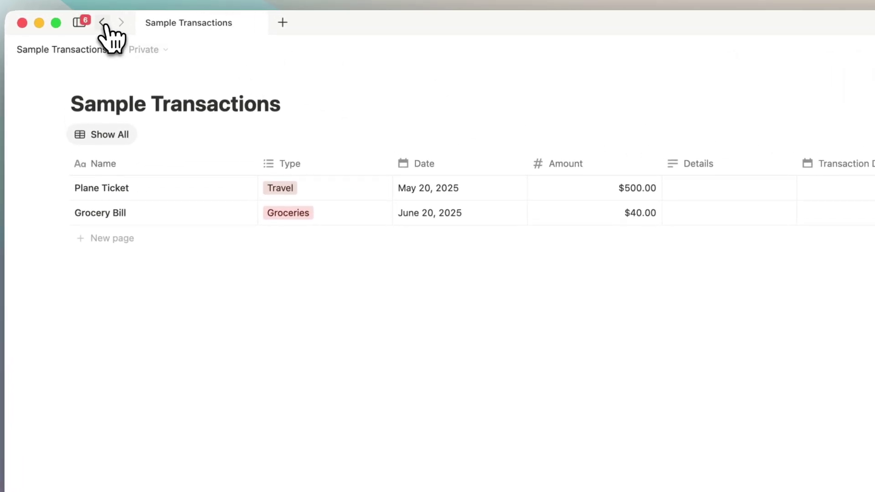
# Start a /csv import into the existing Sample Transactions database with the second transactions file attached.
pyautogui.write('/csv')
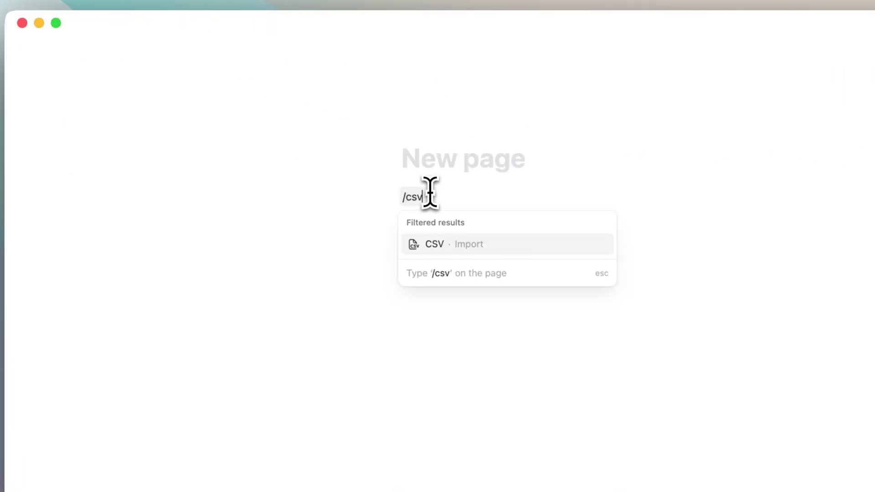
pyautogui.press('Return')
pyautogui.click(461, 446)
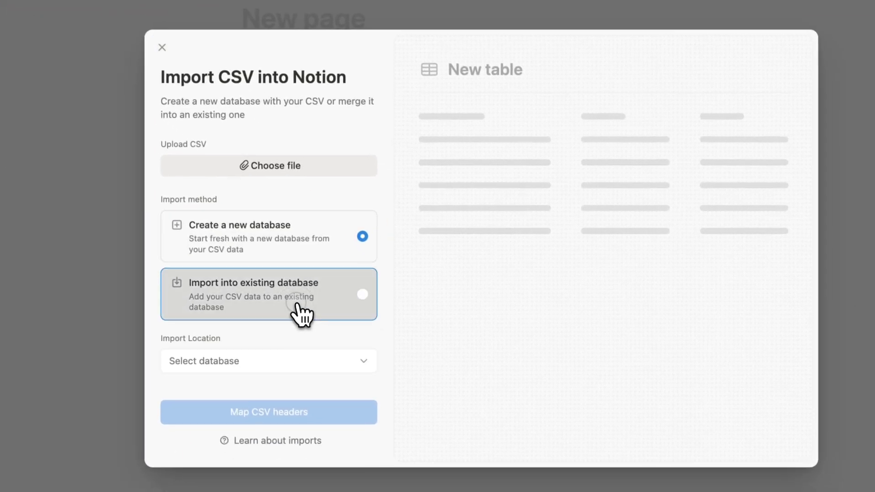
pyautogui.click(304, 358)
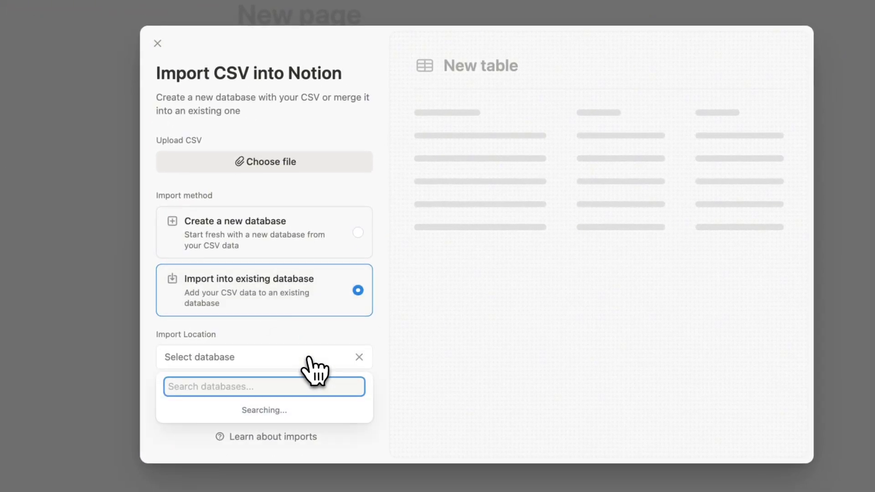
pyautogui.click(277, 152)
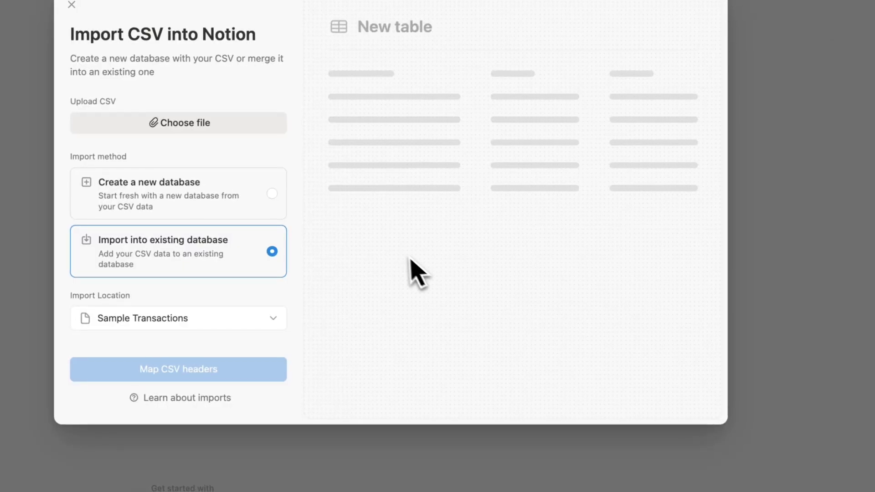
pyautogui.click(292, 176)
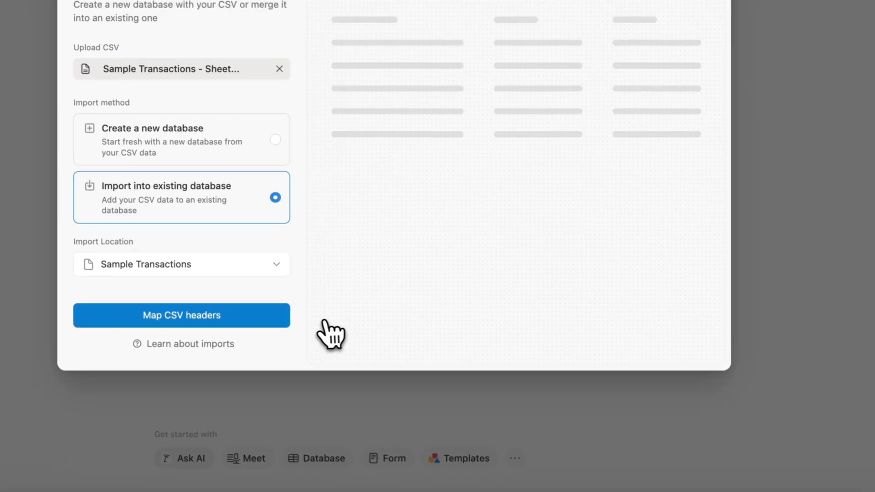
pyautogui.click(197, 315)
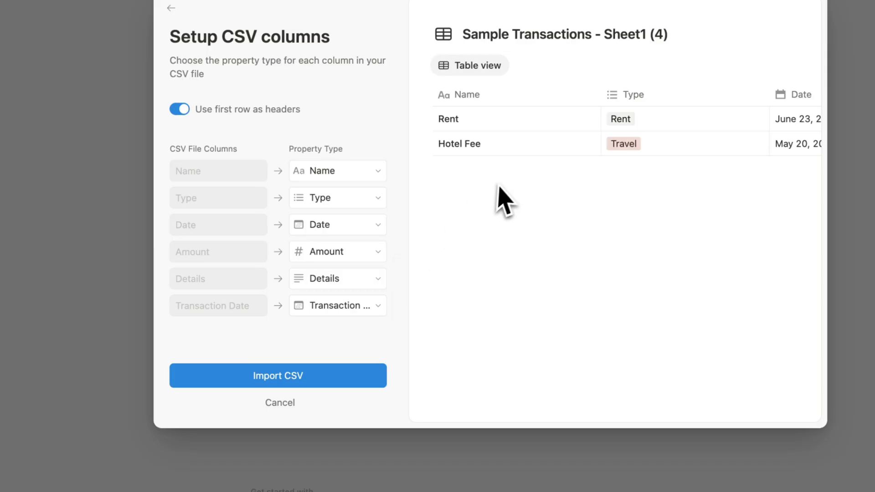
# Check the CSV header mapping across all columns and import the Rent and Hotel Fee rows.
pyautogui.hscroll(10, 502, 197)
pyautogui.hscroll(-10, 456, 219)
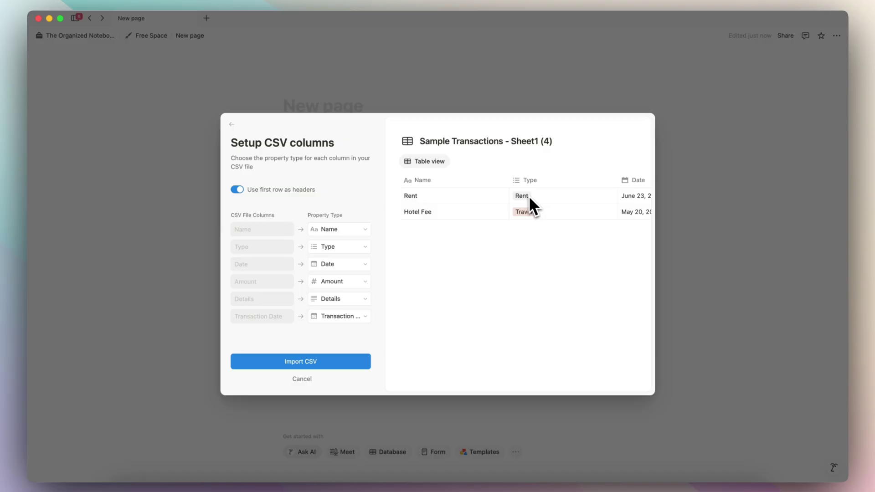
pyautogui.hscroll(2, 529, 196)
pyautogui.hscroll(10, 509, 207)
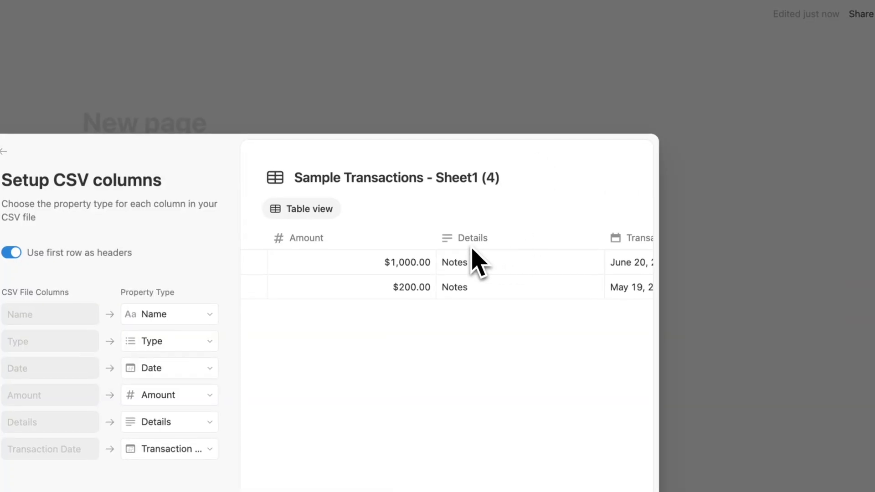
pyautogui.hscroll(4, 461, 246)
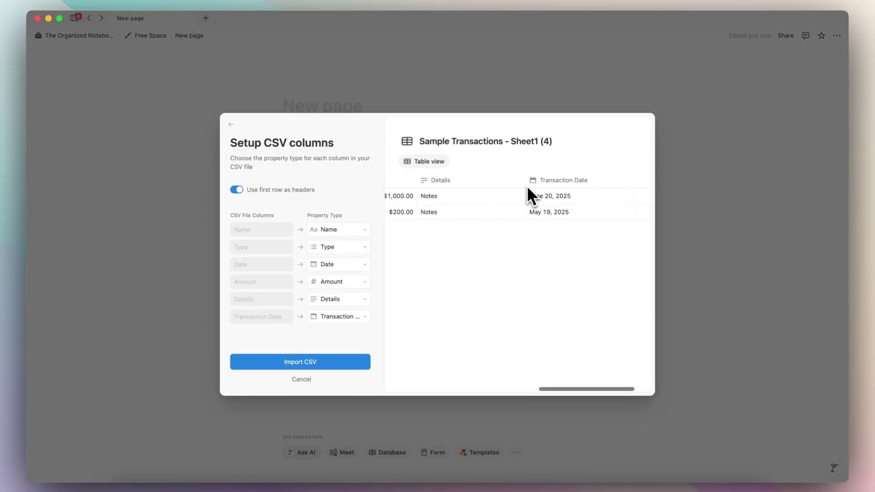
pyautogui.hscroll(1, 526, 185)
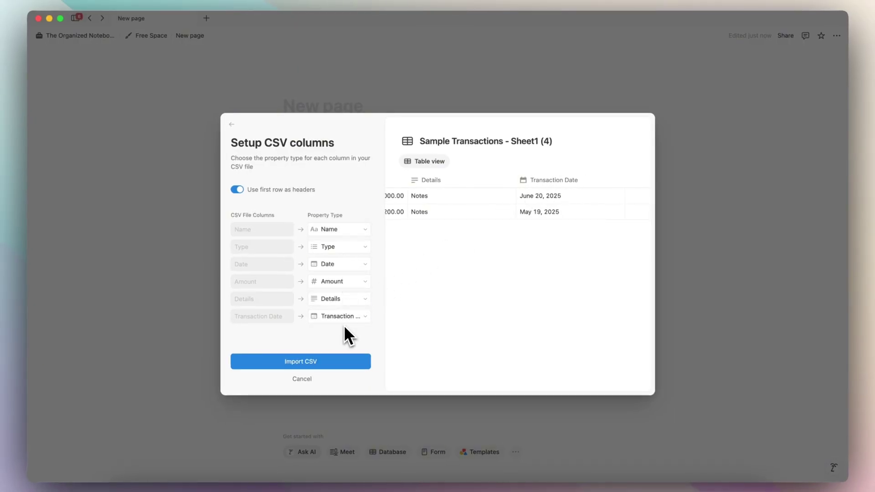
pyautogui.hscroll(-10, 445, 201)
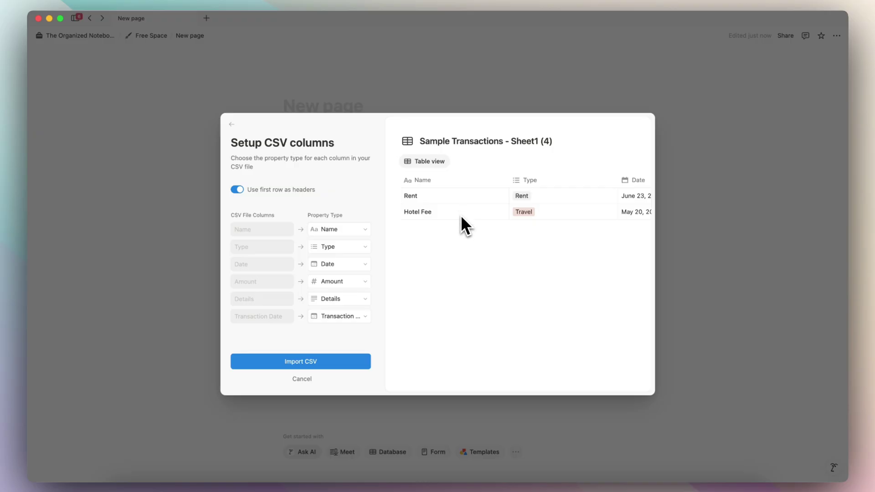
pyautogui.hscroll(1, 461, 216)
pyautogui.hscroll(-1, 461, 216)
pyautogui.hscroll(2, 464, 223)
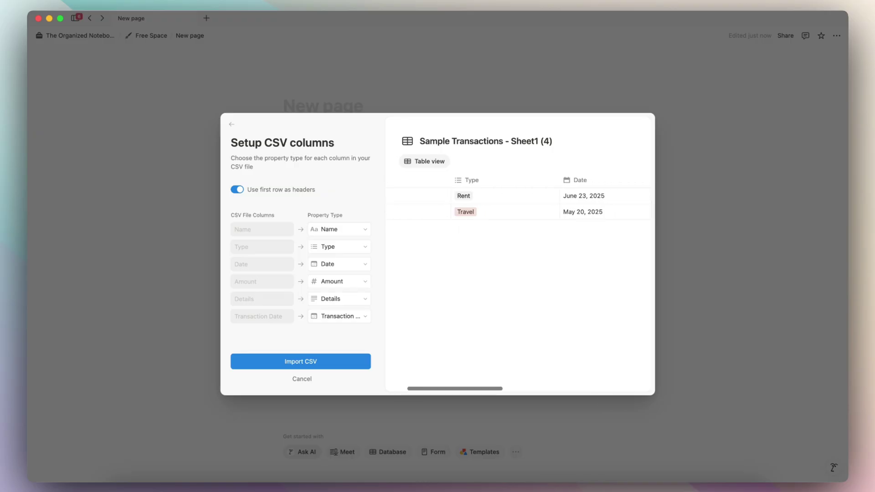
pyautogui.hscroll(5, 518, 202)
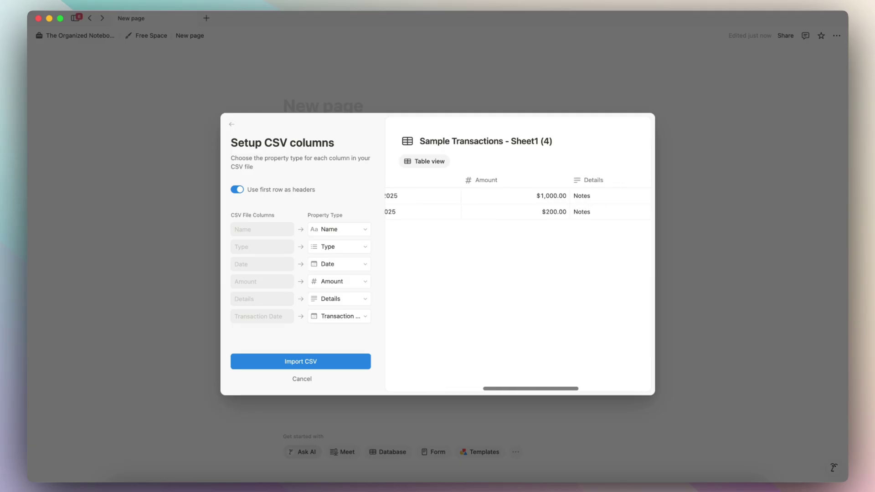
pyautogui.hscroll(4, 482, 224)
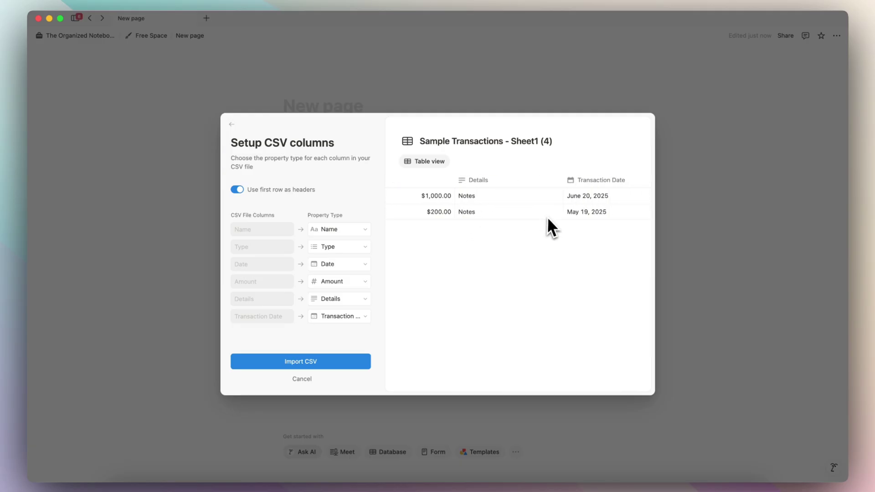
pyautogui.hscroll(-10, 500, 212)
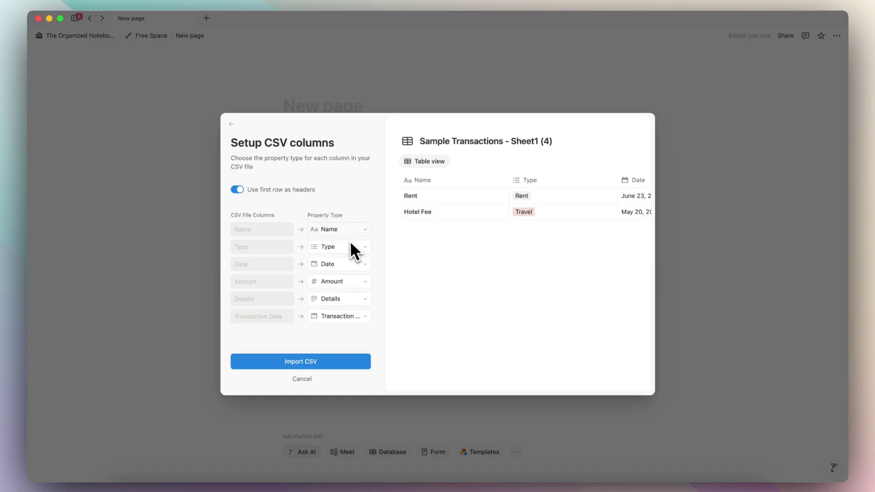
pyautogui.click(301, 362)
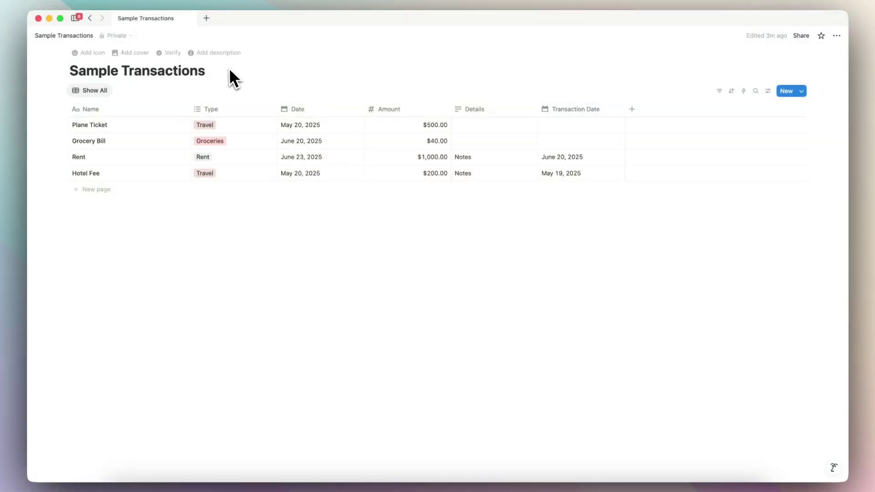
# Export Sample Transactions as Markdown & CSV with Include databases set to Default View.
pyautogui.click(837, 35)
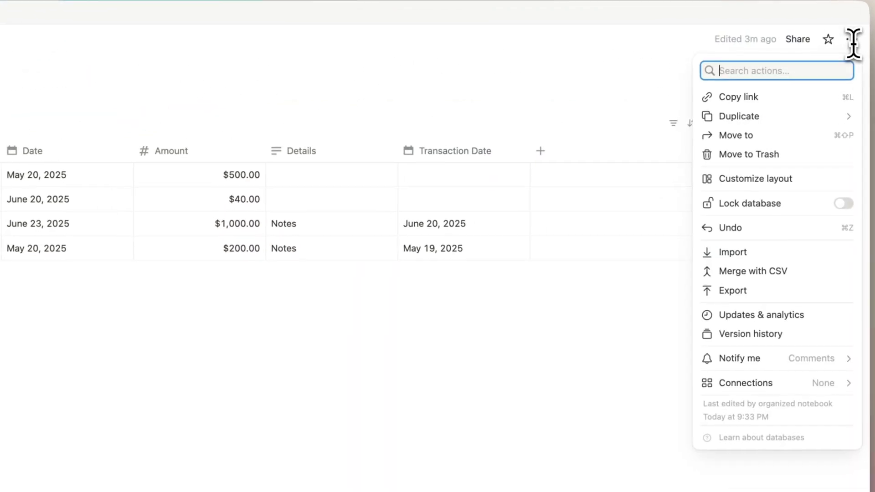
pyautogui.click(734, 291)
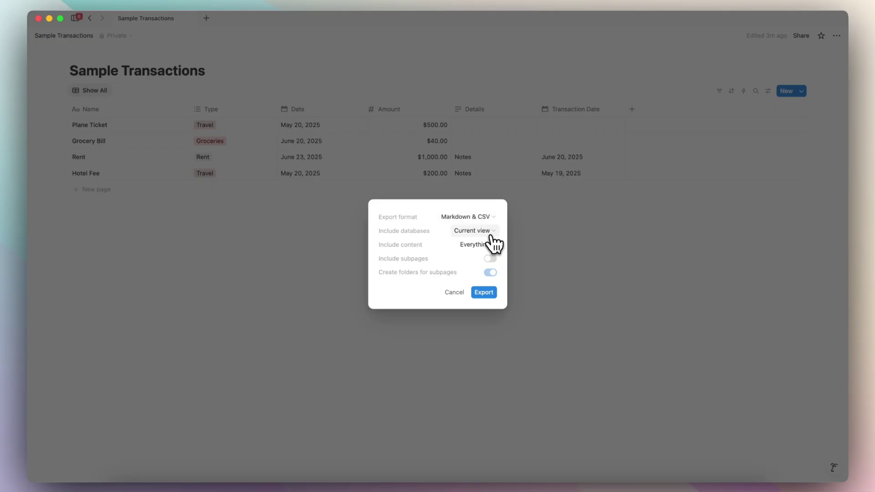
pyautogui.click(511, 245)
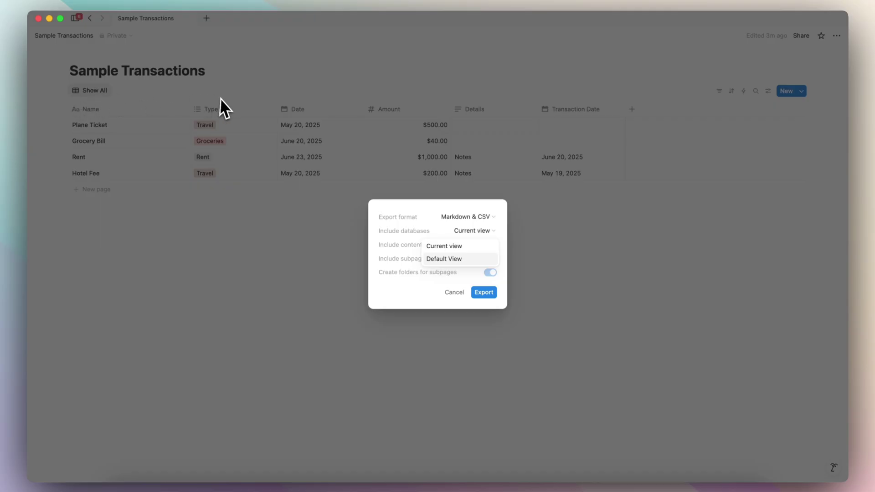
pyautogui.click(469, 259)
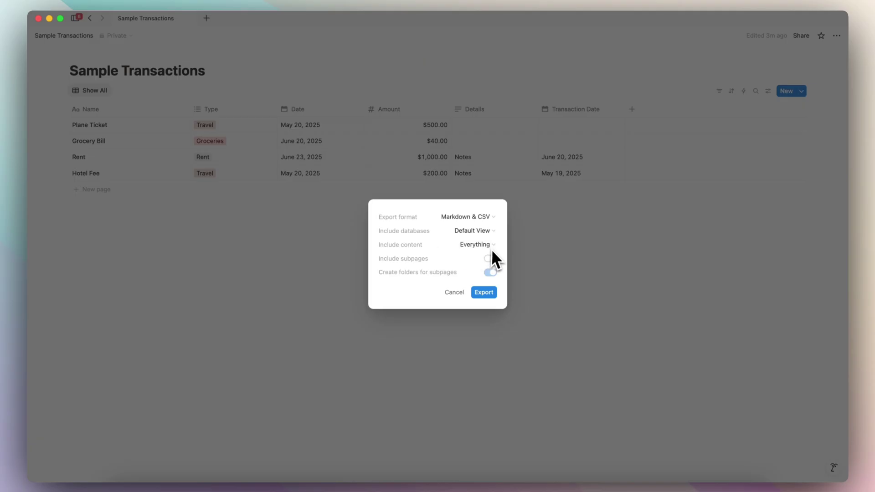
pyautogui.click(484, 294)
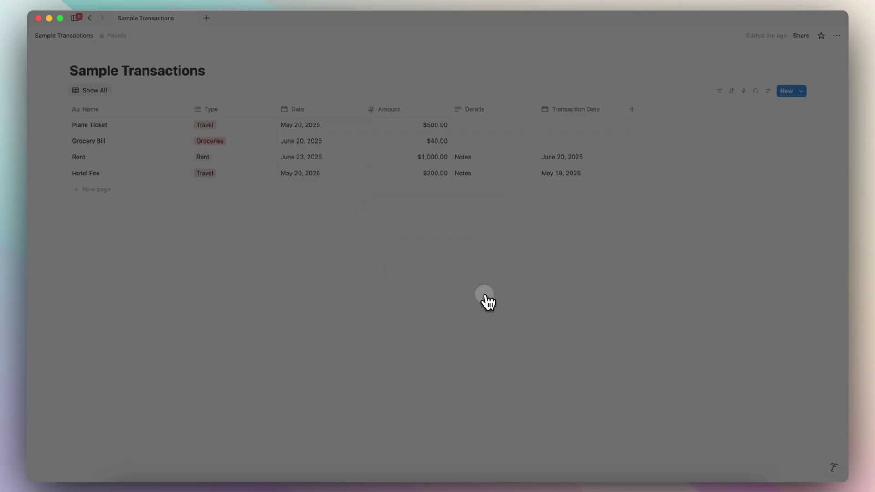